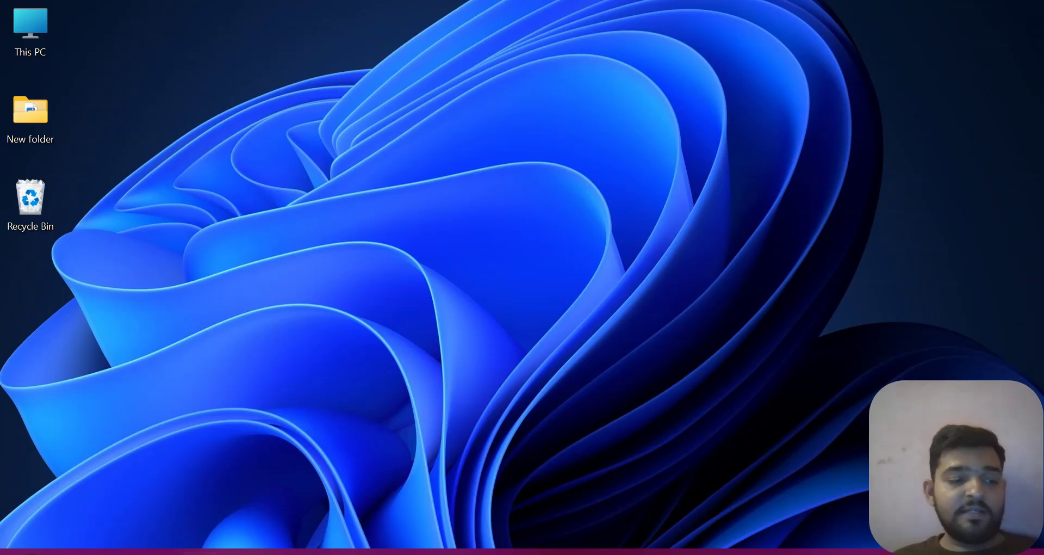
Open the Get Help app, search it for "sound" and choose the suggested topic "Sound issues".
{"action": "key", "text": "super"}
{"action": "type", "text": "get help"}
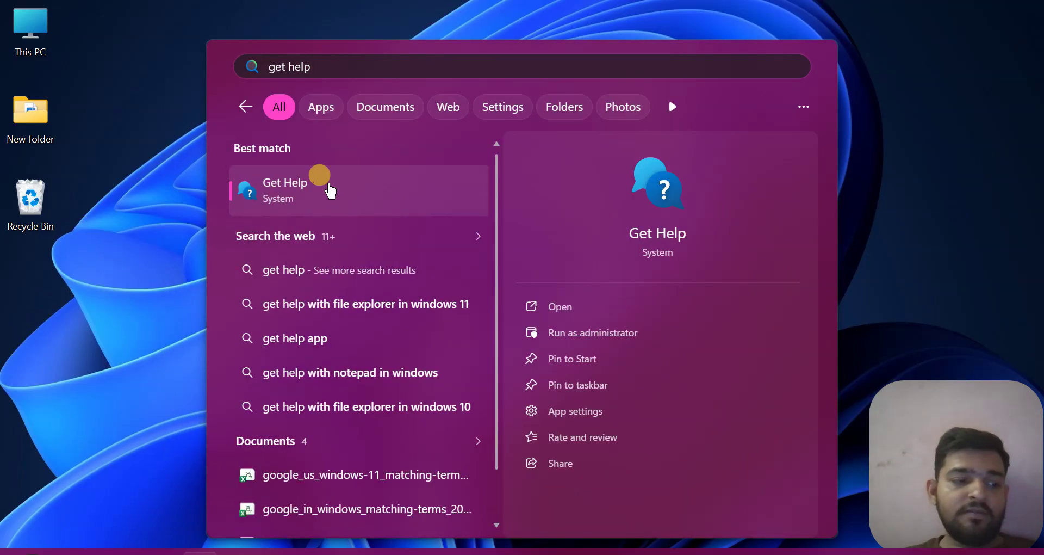
{"action": "left_click", "coordinate": [330, 190]}
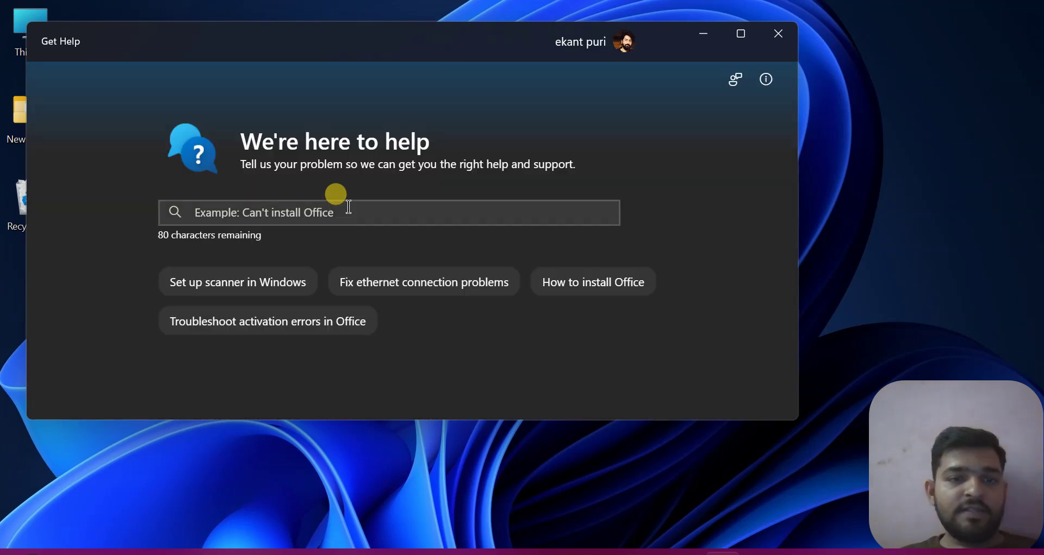
{"action": "left_click", "coordinate": [350, 210]}
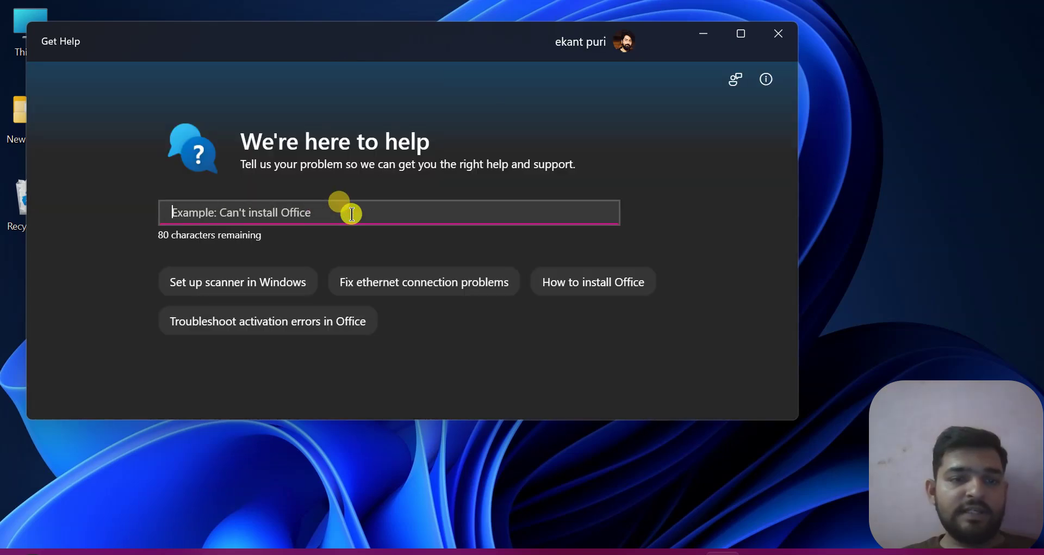
{"action": "type", "text": "sound"}
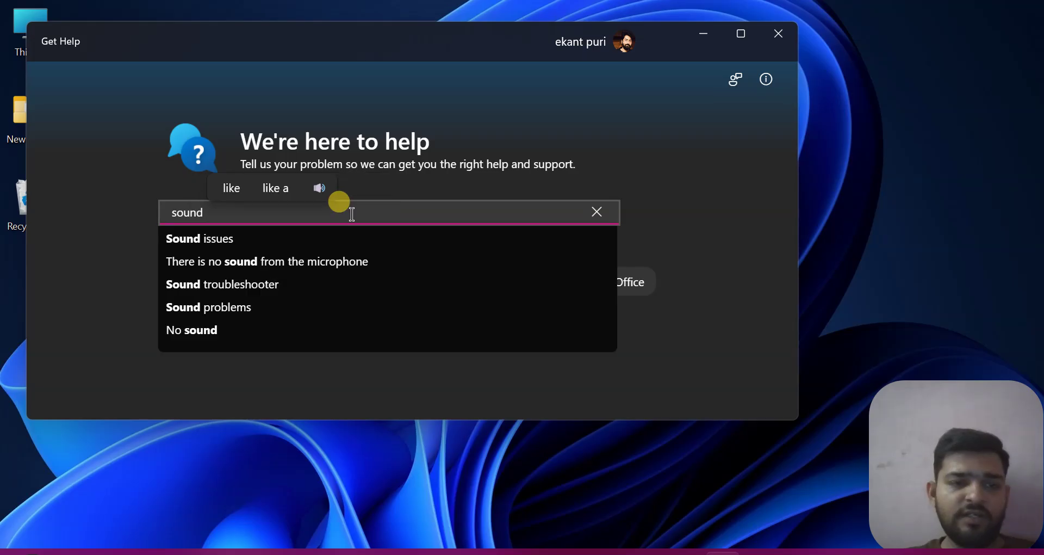
{"action": "left_click", "coordinate": [229, 240]}
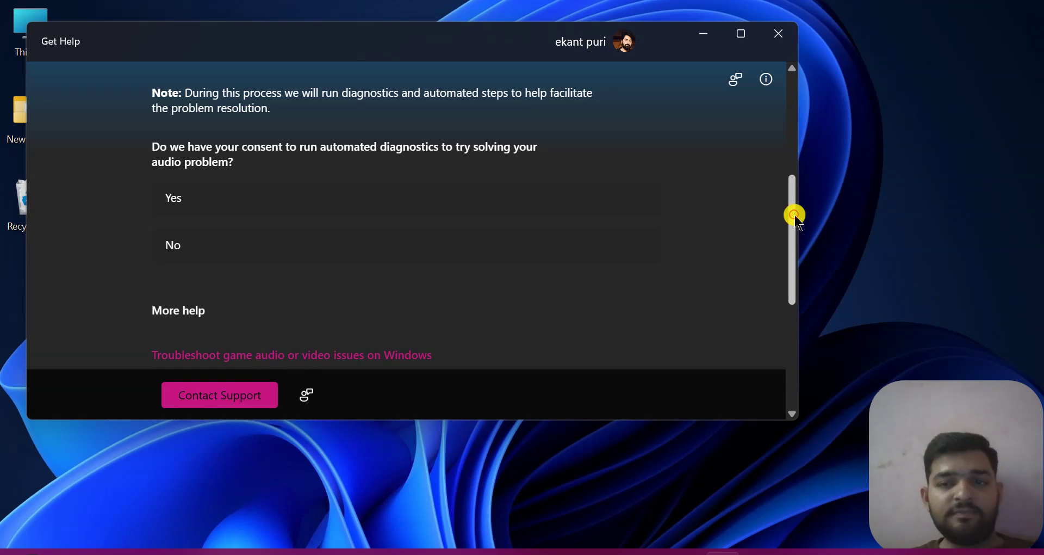
Replace the help search with "wifi", view the suggested topic "Wifi problems" and close the Get Help app.
{"action": "left_click_drag", "start_coordinate": [793, 215], "coordinate": [783, 109]}
{"action": "left_click", "coordinate": [441, 213]}
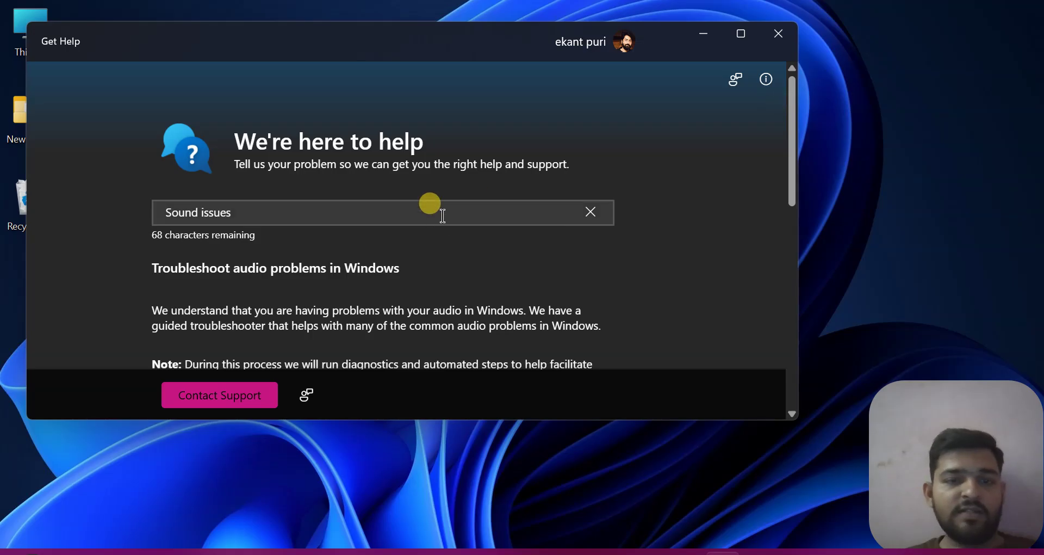
{"action": "key", "text": "ctrl+a"}
{"action": "type", "text": "wi"}
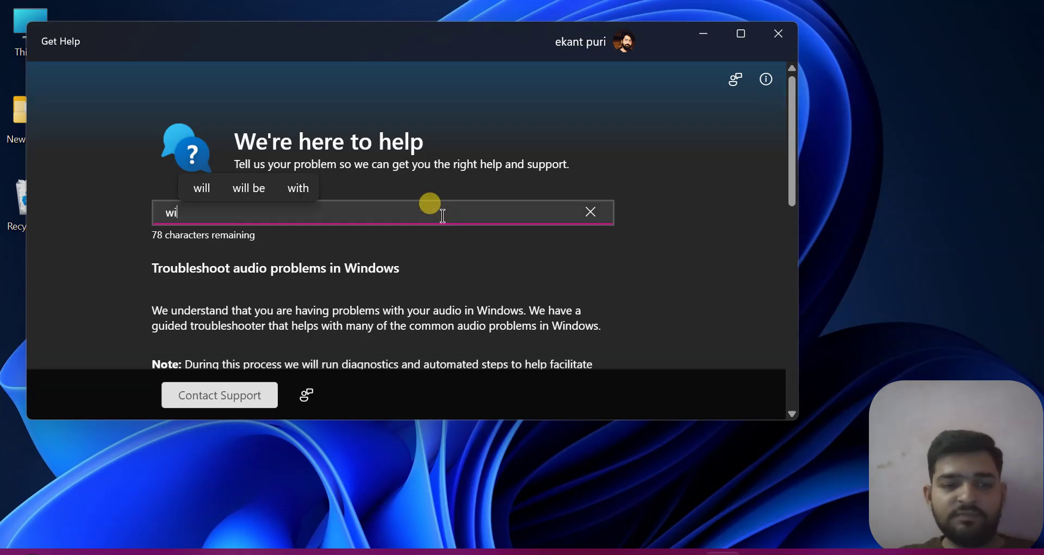
{"action": "type", "text": "fi"}
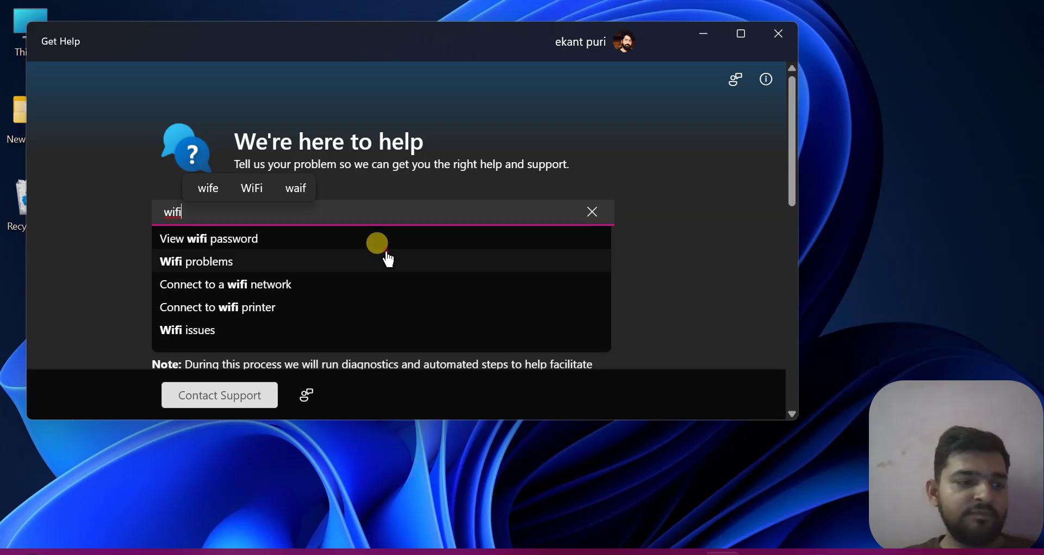
{"action": "left_click", "coordinate": [386, 256]}
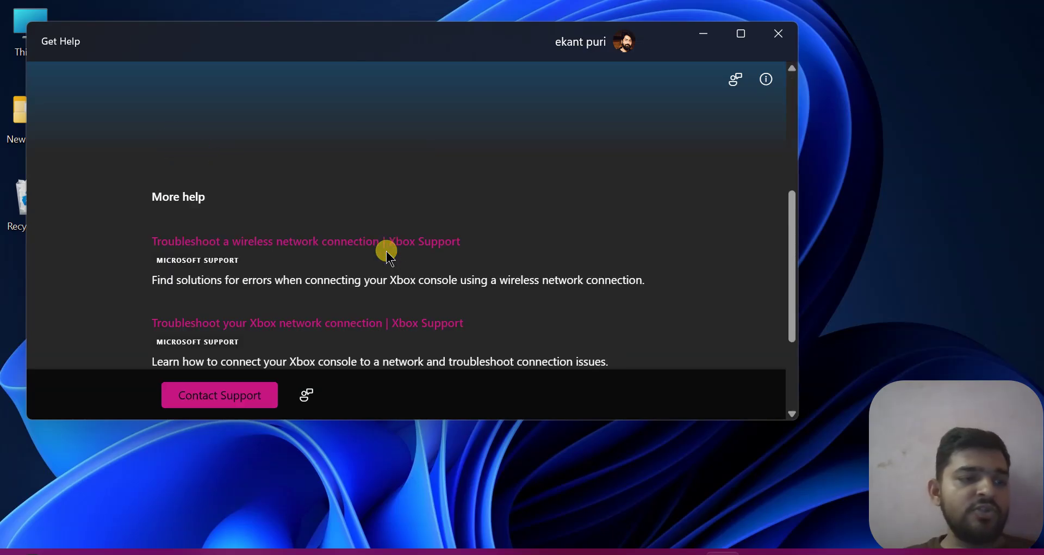
{"action": "left_click", "coordinate": [778, 33]}
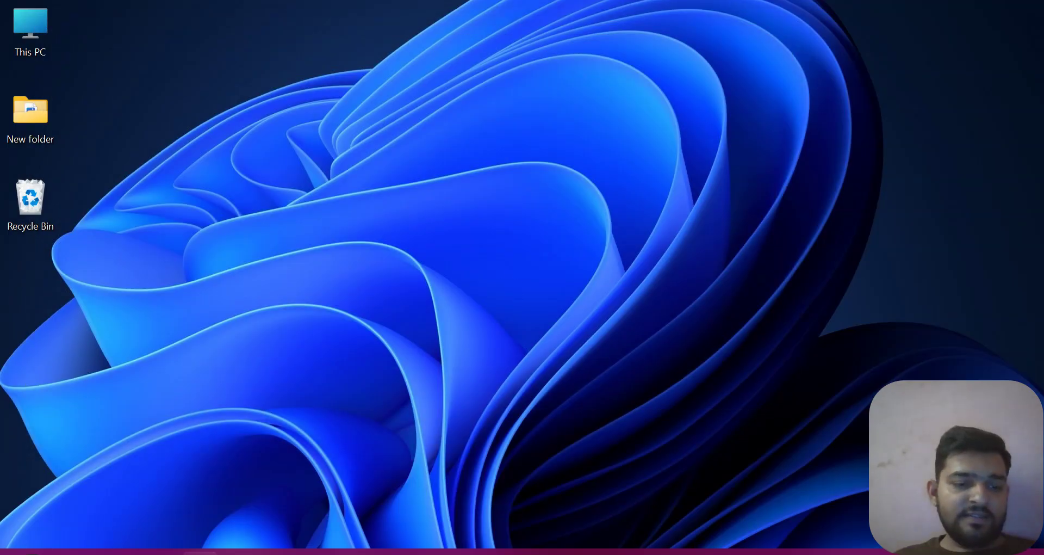
Open Windows Settings and go to the Other troubleshooters page in the System Troubleshoot section.
{"action": "key", "text": "super"}
{"action": "type", "text": "set"}
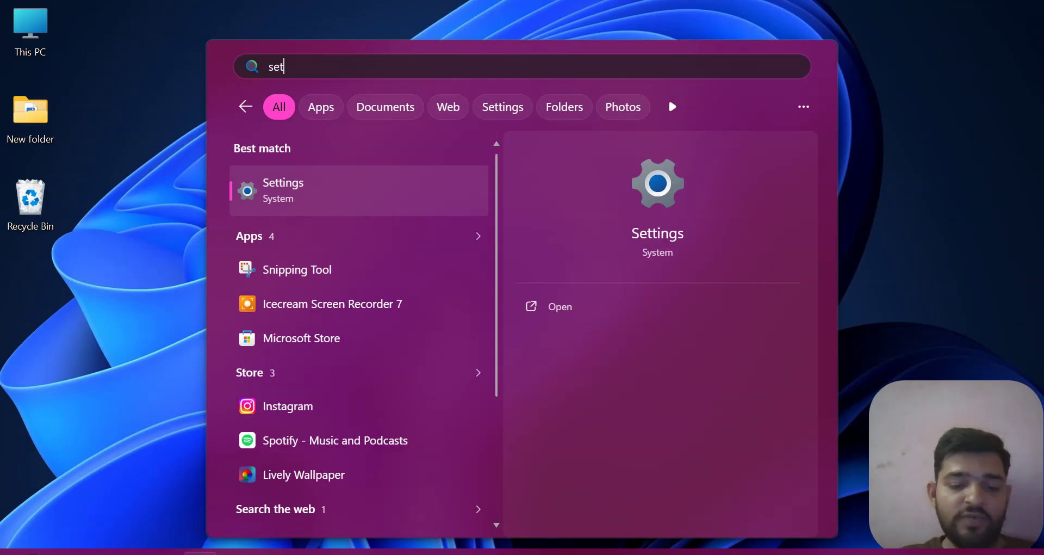
{"action": "left_click", "coordinate": [302, 197]}
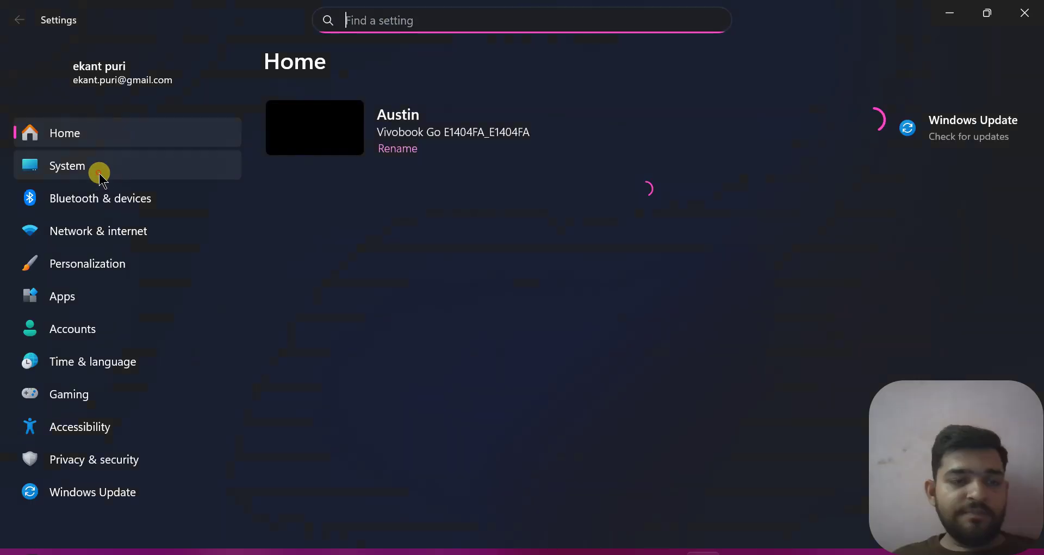
{"action": "left_click", "coordinate": [99, 172]}
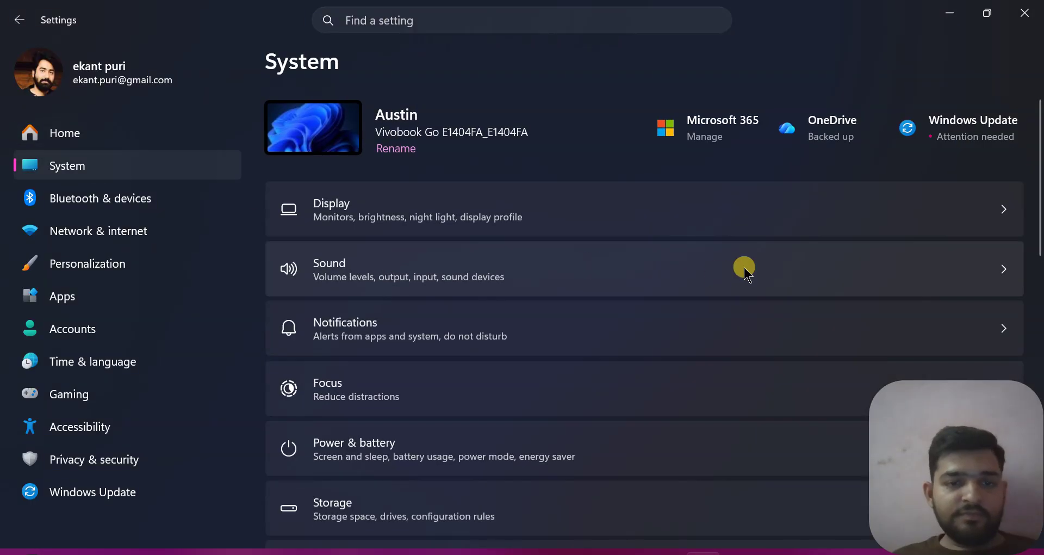
{"action": "left_click_drag", "start_coordinate": [1039, 161], "coordinate": [1038, 278]}
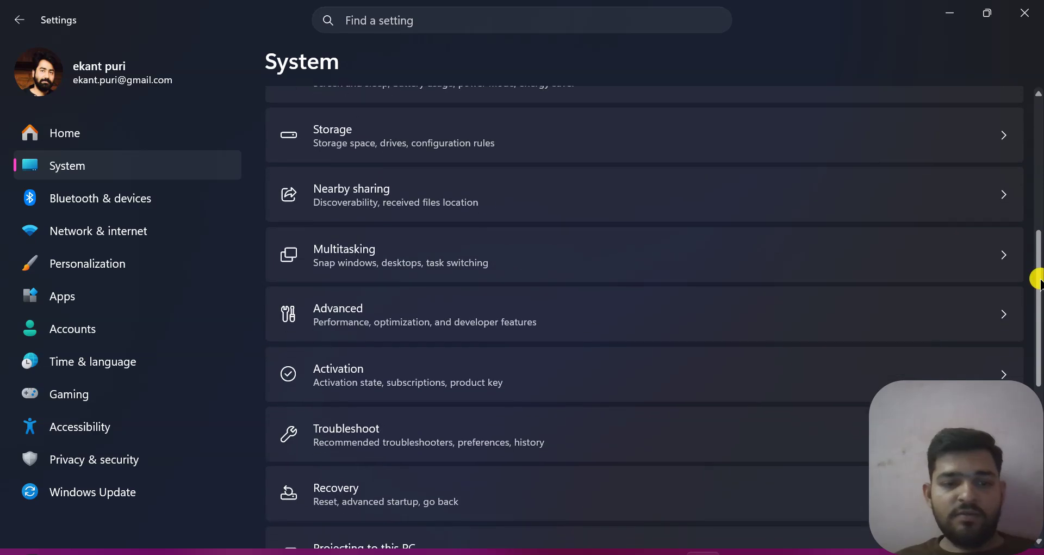
{"action": "left_click", "coordinate": [506, 430]}
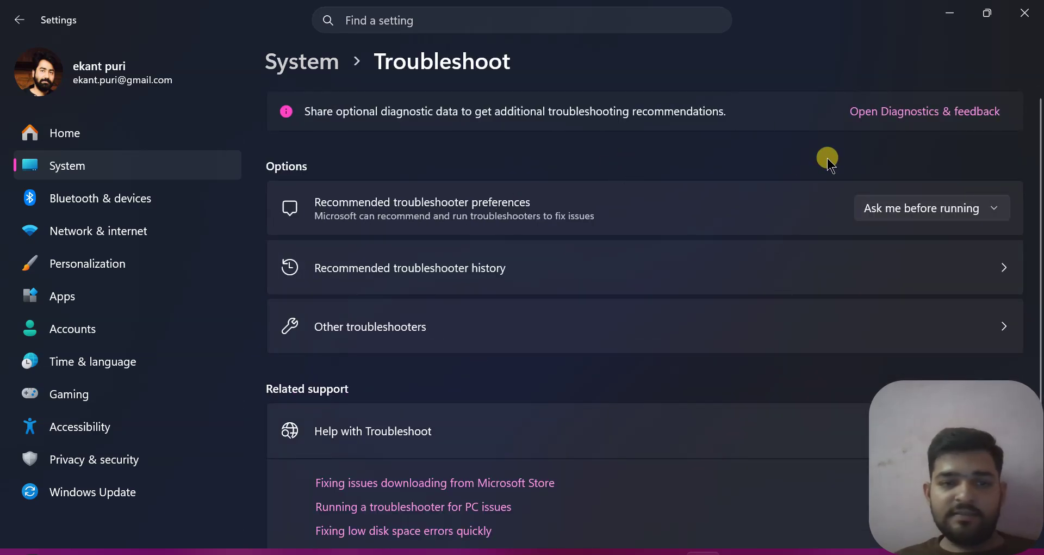
{"action": "left_click", "coordinate": [605, 318]}
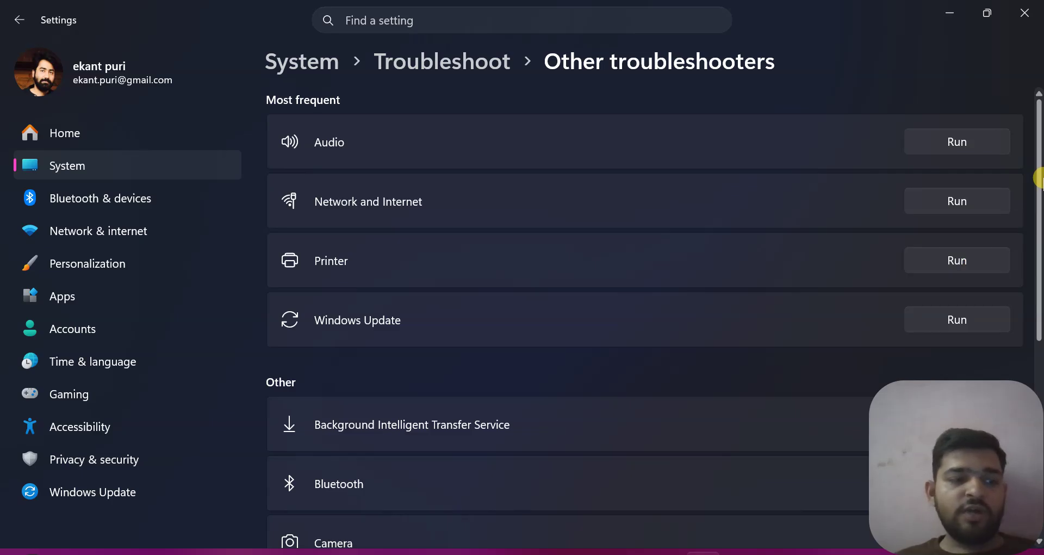
{"action": "left_click_drag", "start_coordinate": [1039, 177], "coordinate": [1029, 155]}
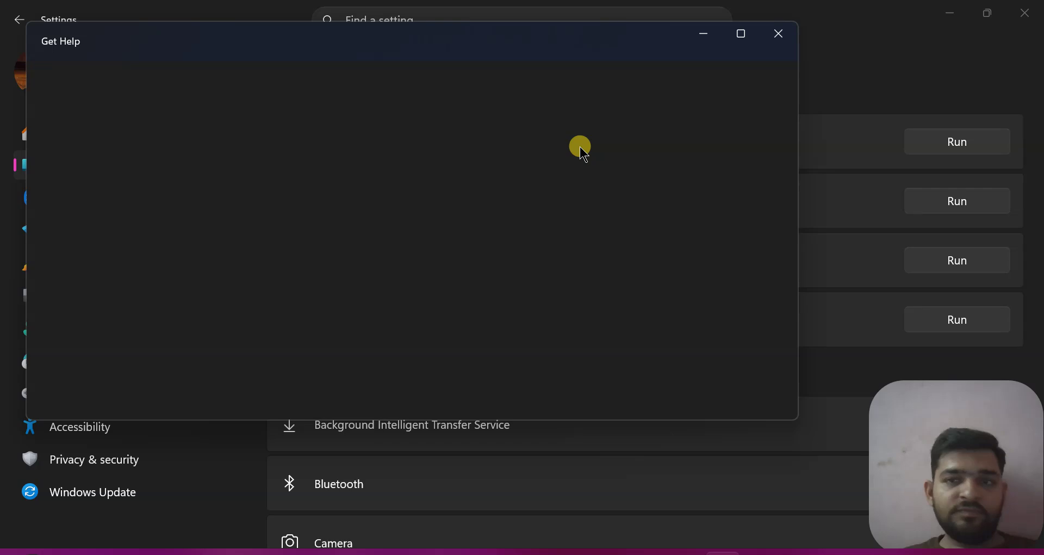
Minimize the Settings window and close the Get Help window.
{"action": "left_click", "coordinate": [943, 10]}
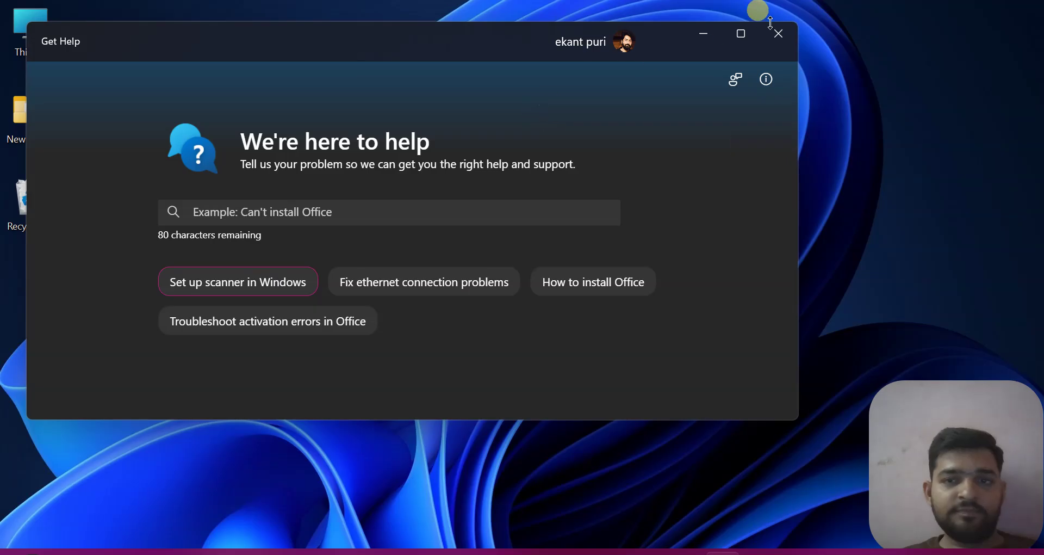
{"action": "left_click", "coordinate": [779, 39]}
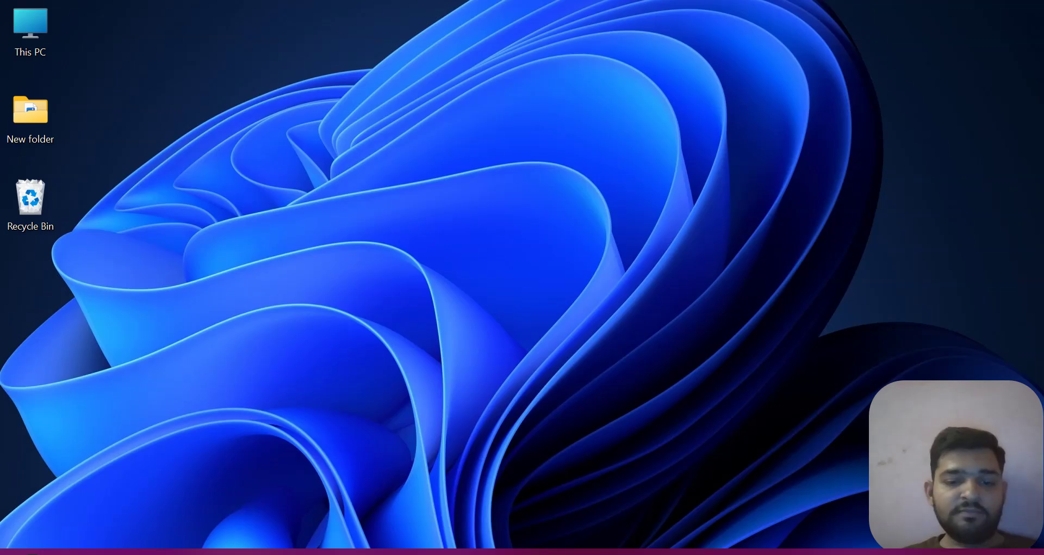
Switch to Google Chrome, search for "microsoft support website" and open the Microsoft Support home page with its answer search field active.
{"action": "left_click", "coordinate": [523, 553]}
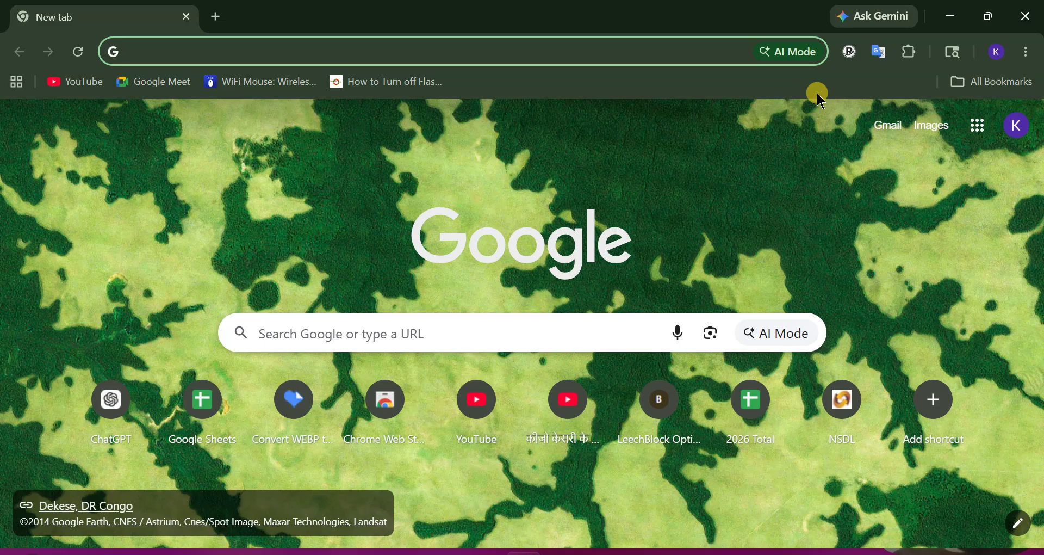
{"action": "type", "text": "micr"}
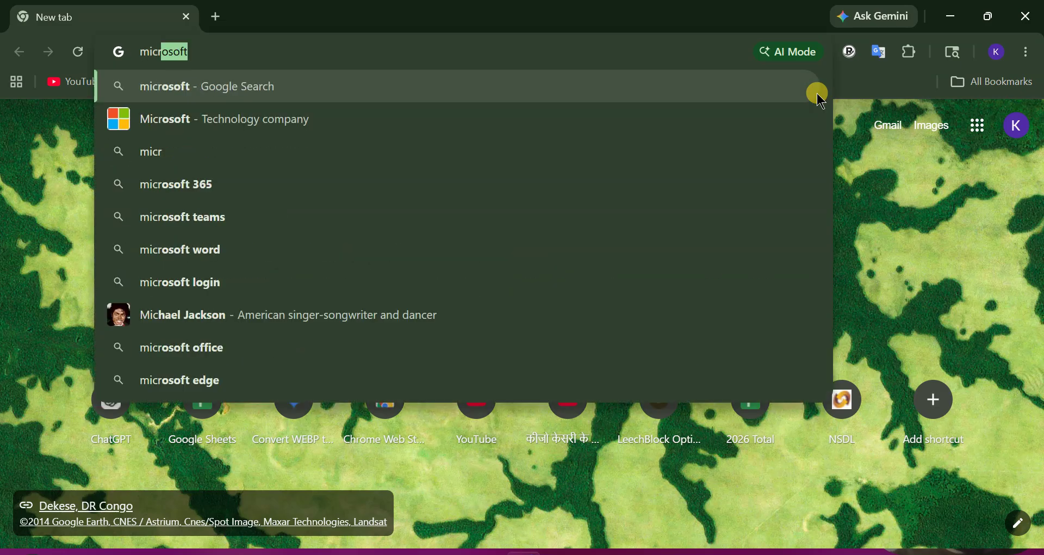
{"action": "type", "text": "osoft"}
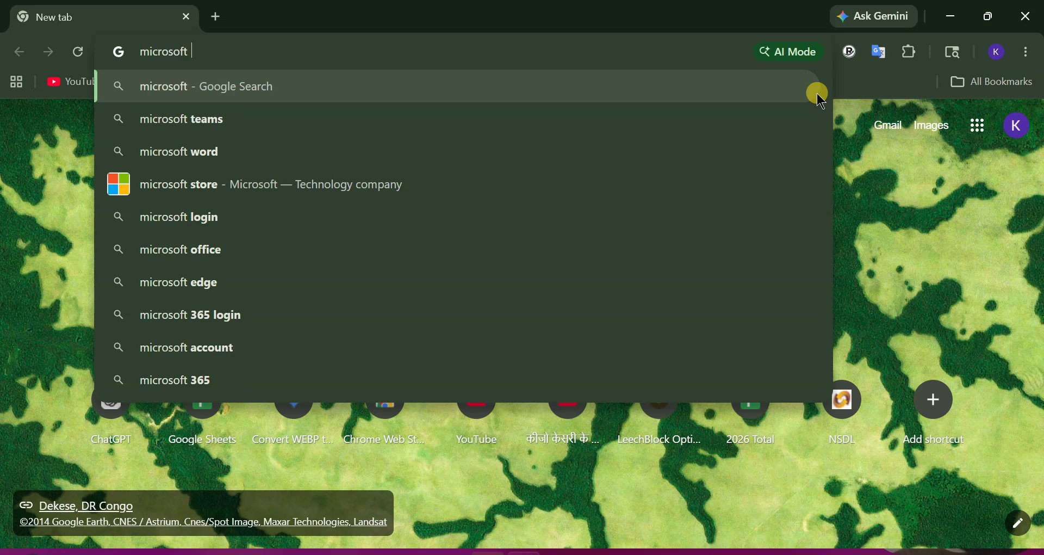
{"action": "type", "text": " support "}
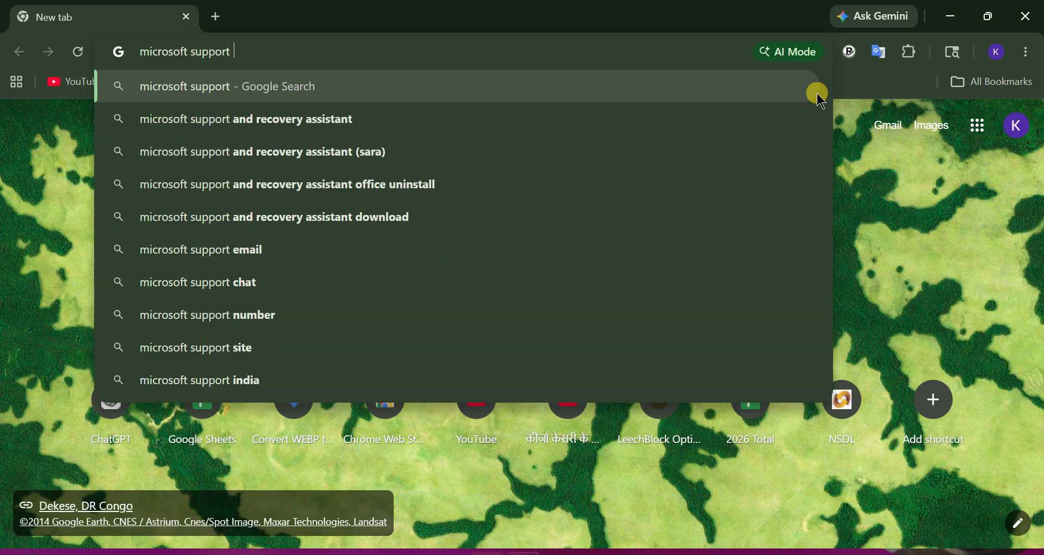
{"action": "type", "text": "website"}
{"action": "key", "text": "Return"}
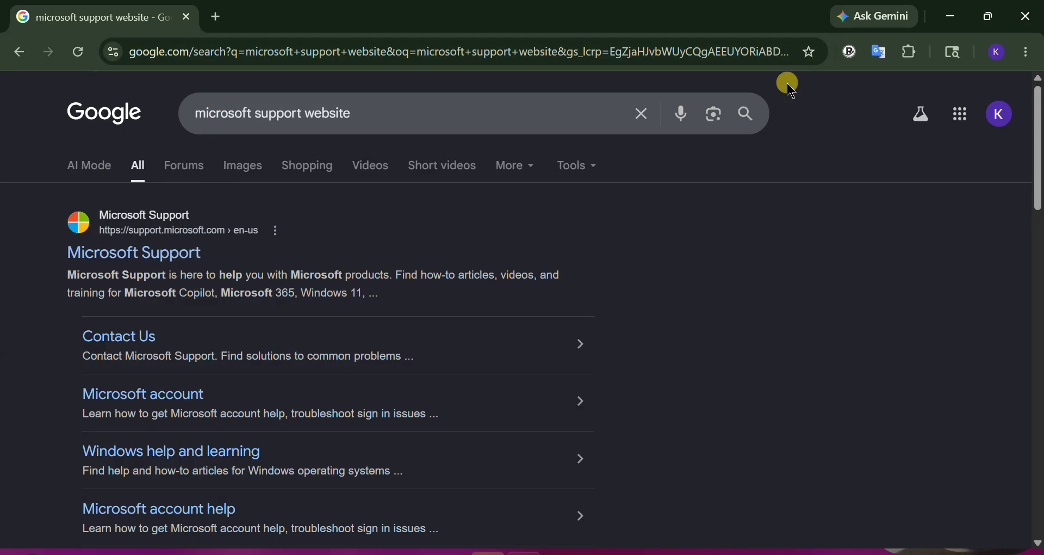
{"action": "left_click", "coordinate": [133, 251]}
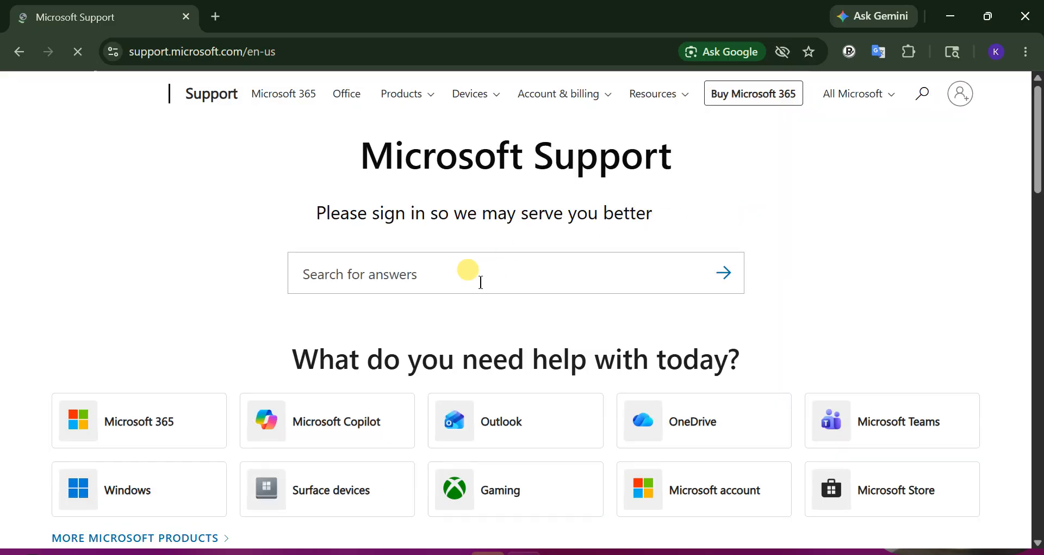
{"action": "left_click", "coordinate": [480, 282]}
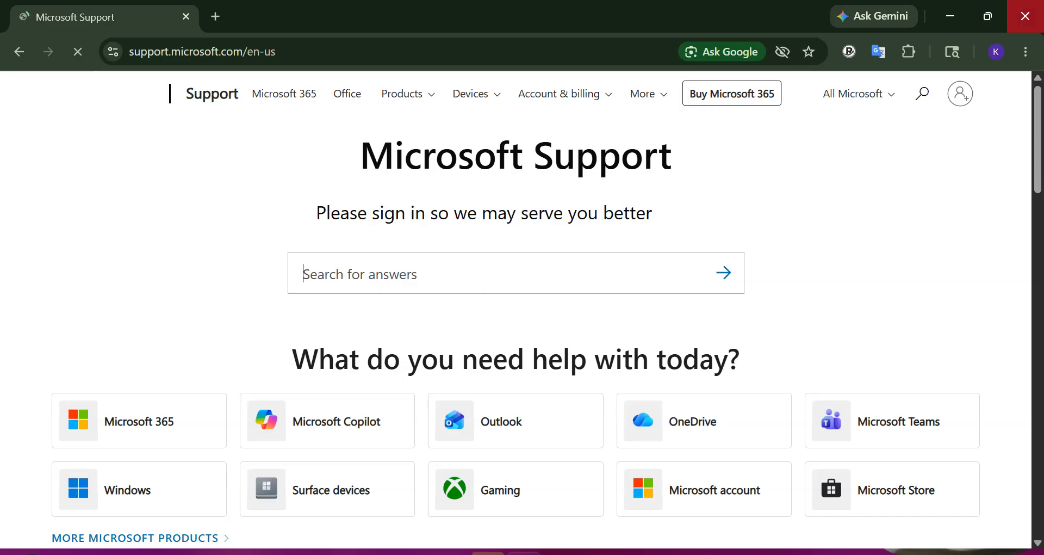
Close the Chrome and Firefox windows, declining the offer to make Firefox the primary browser.
{"action": "left_click", "coordinate": [1026, 16]}
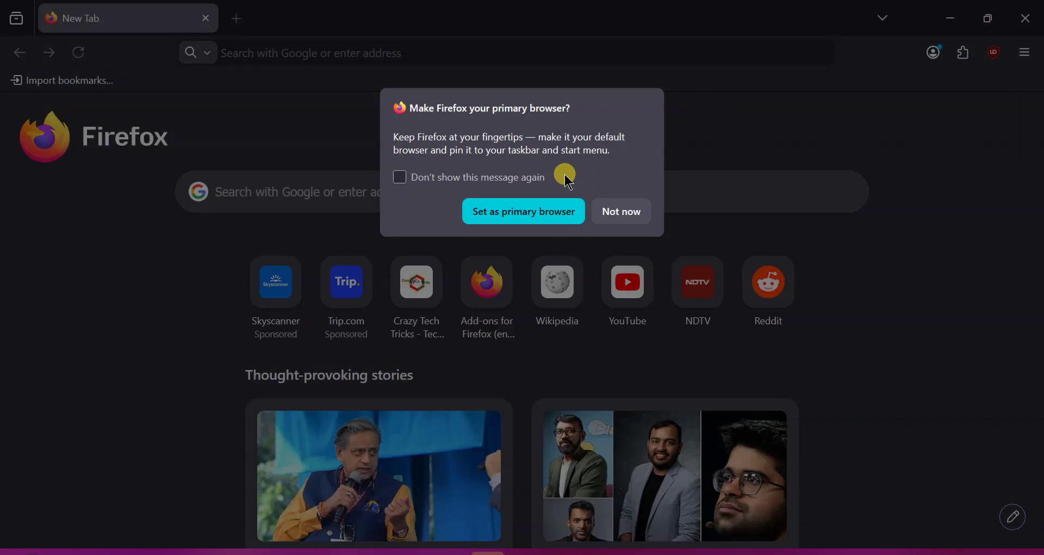
{"action": "left_click", "coordinate": [621, 211]}
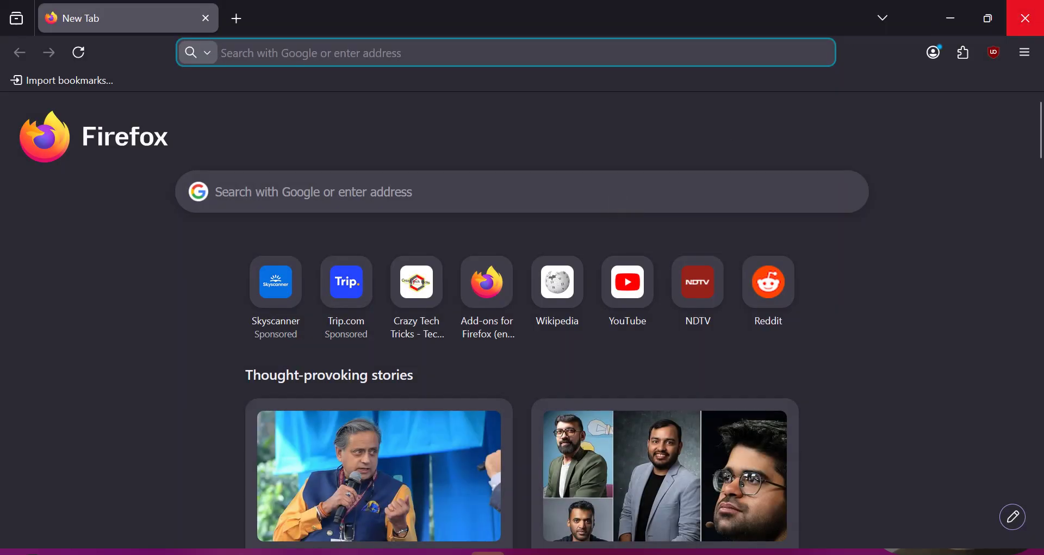
{"action": "left_click", "coordinate": [1025, 18]}
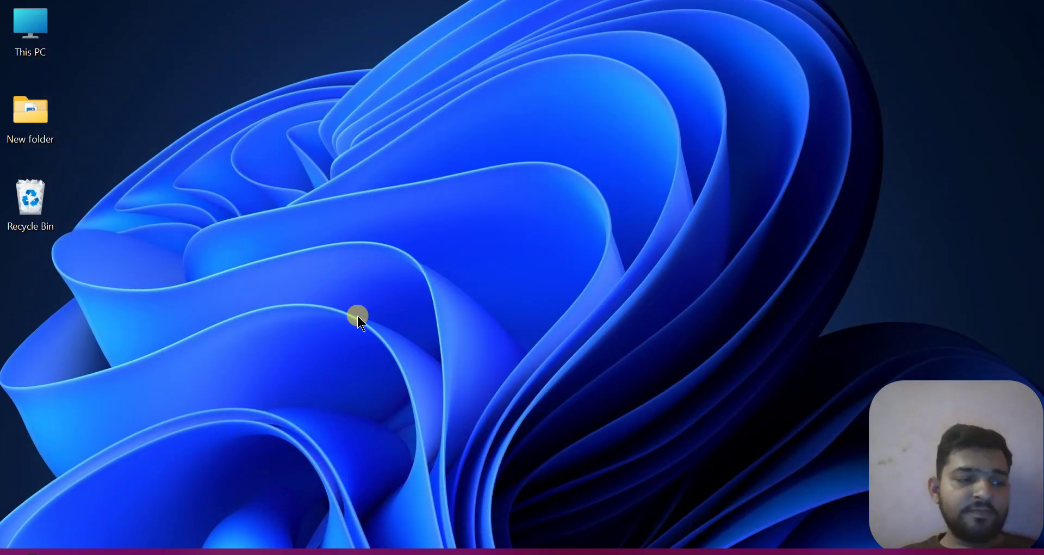
Search Windows for "wifi issues", view the web results in Microsoft Edge and close that tab.
{"action": "left_click", "coordinate": [202, 553]}
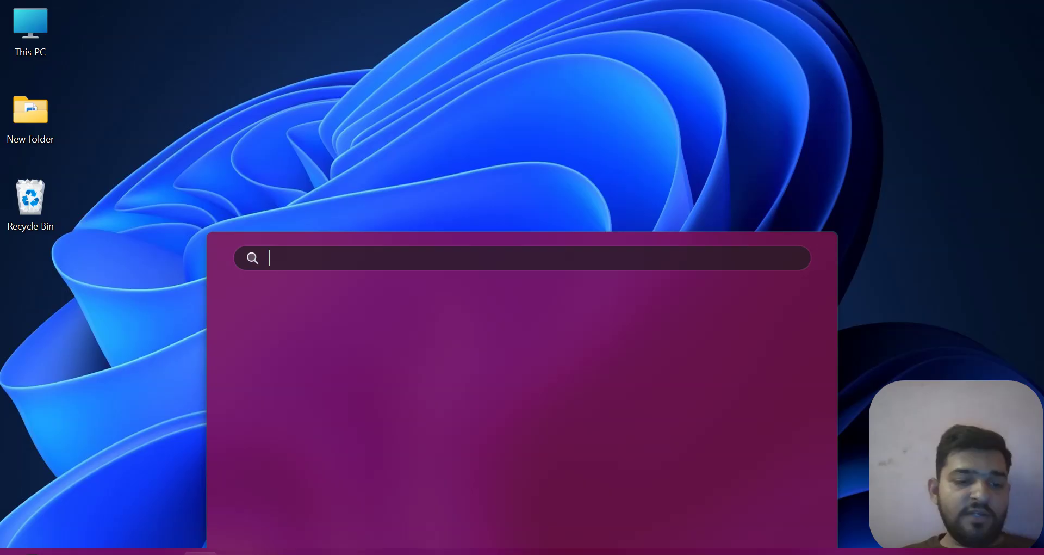
{"action": "type", "text": "w"}
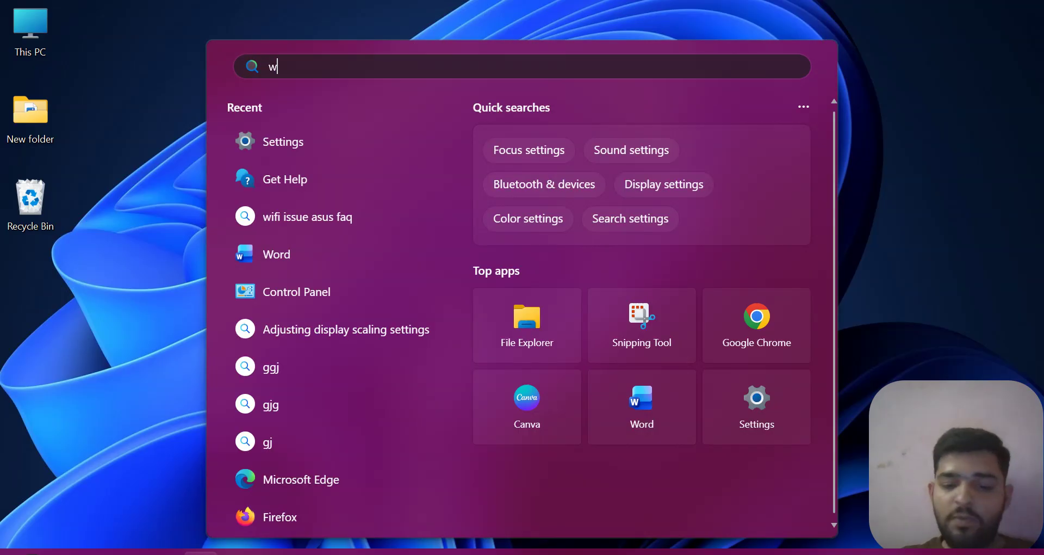
{"action": "type", "text": "ifi "}
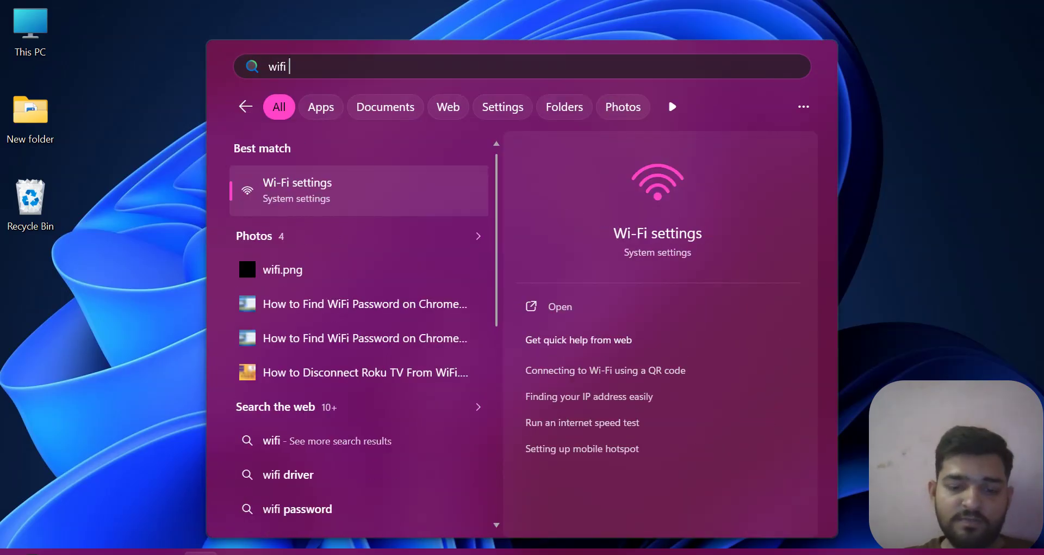
{"action": "type", "text": "issues"}
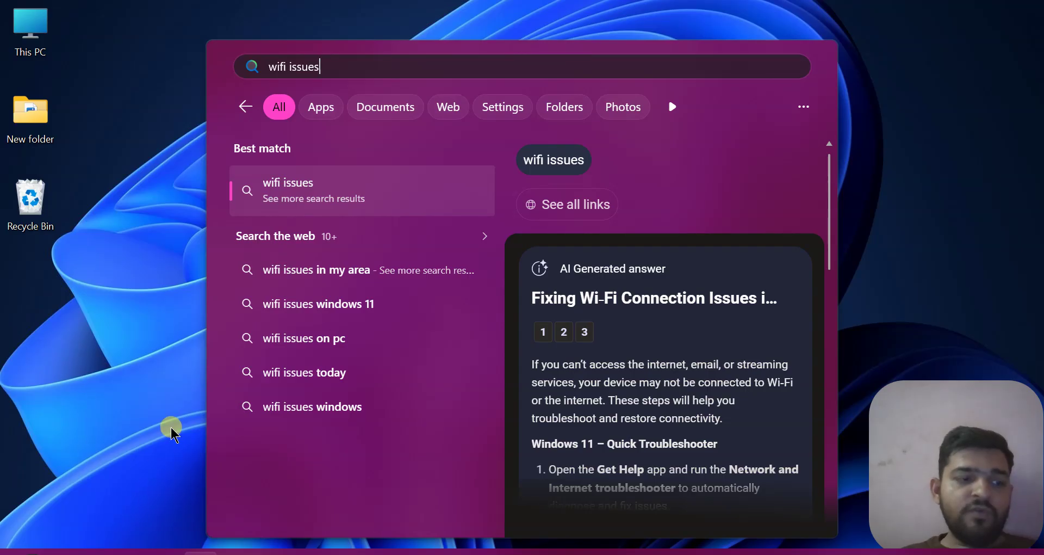
{"action": "left_click", "coordinate": [389, 203]}
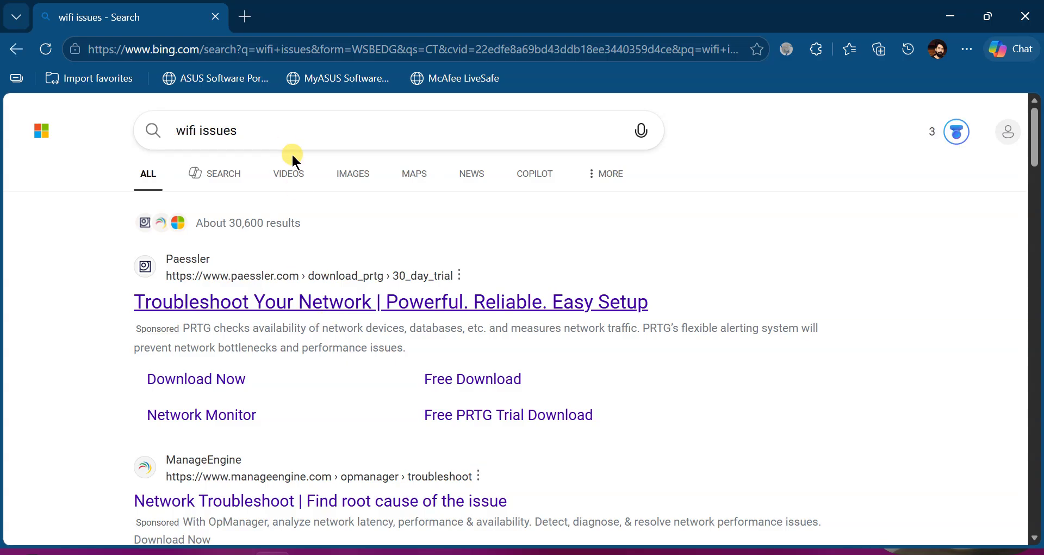
{"action": "left_click", "coordinate": [218, 18]}
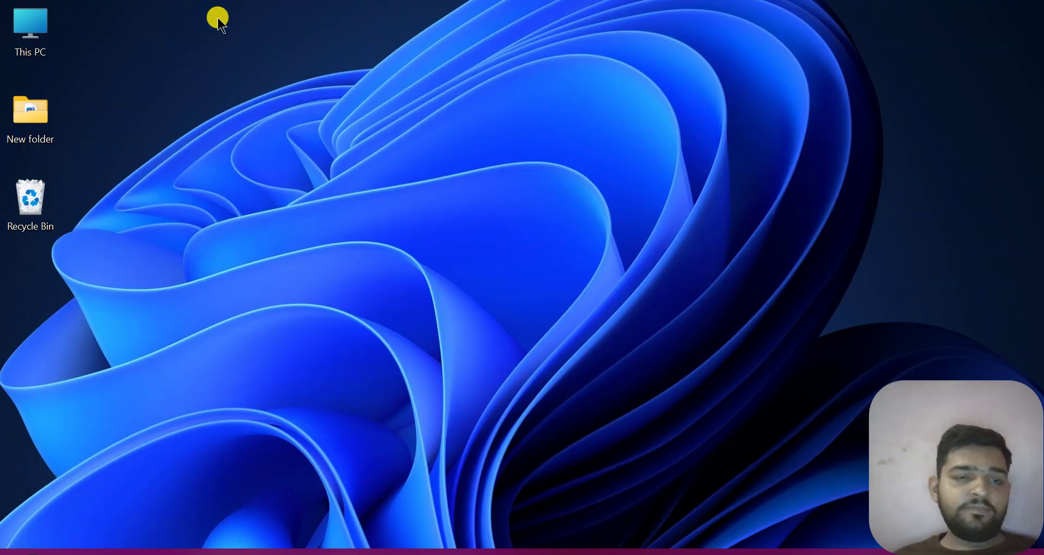